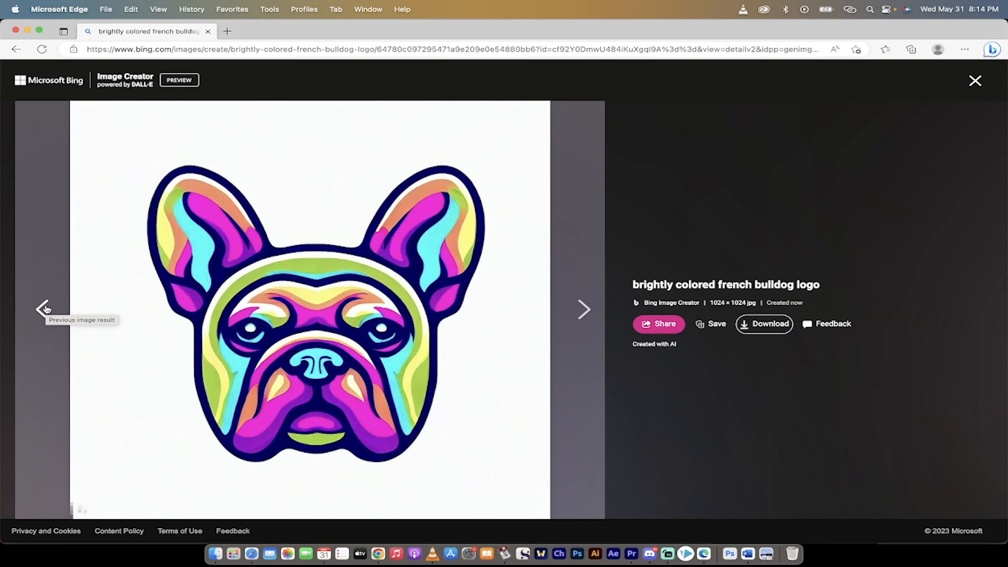
# - Go to the Bing home page and open Image Creator from its image search section
pyautogui.click(68, 80)
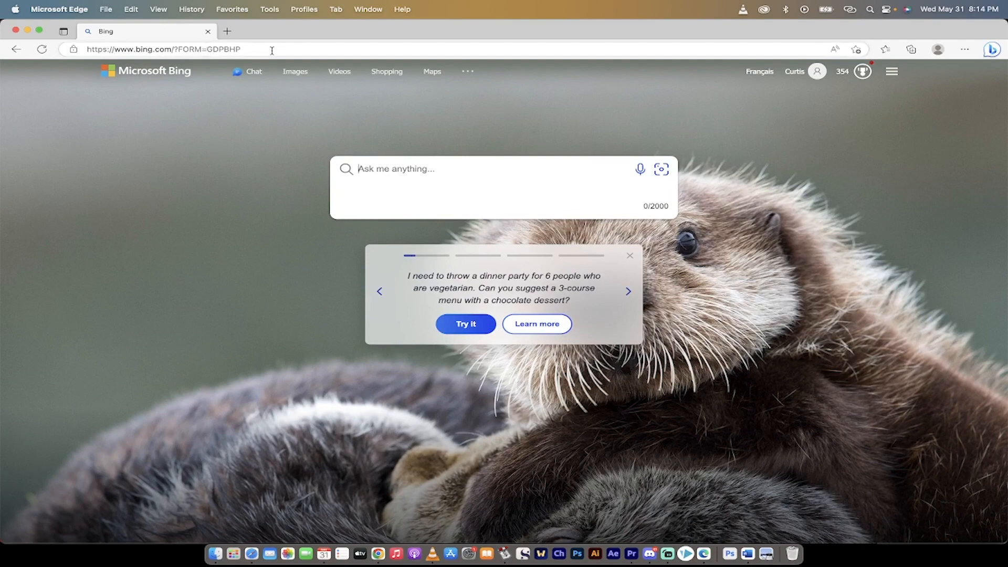
pyautogui.click(297, 73)
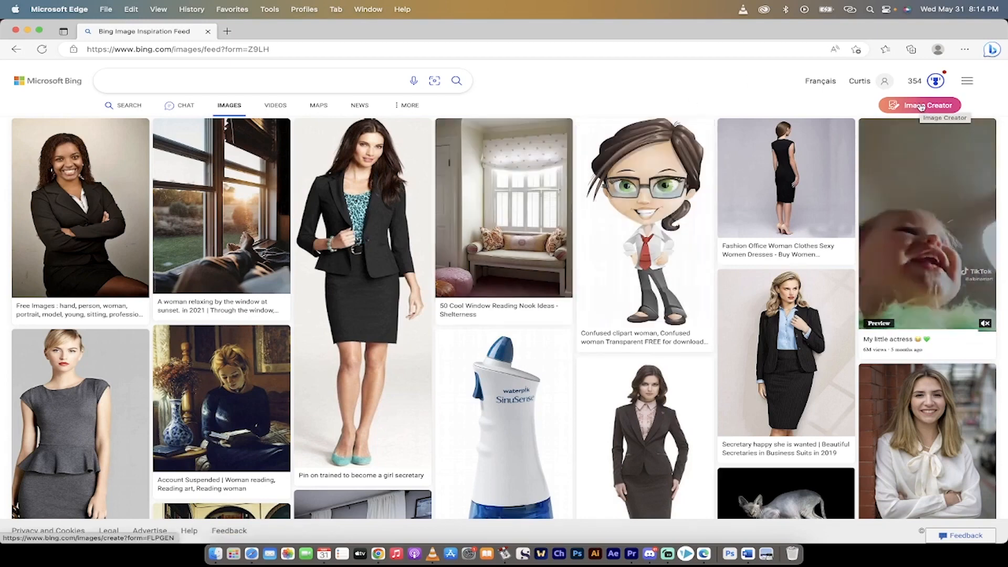
pyautogui.click(921, 107)
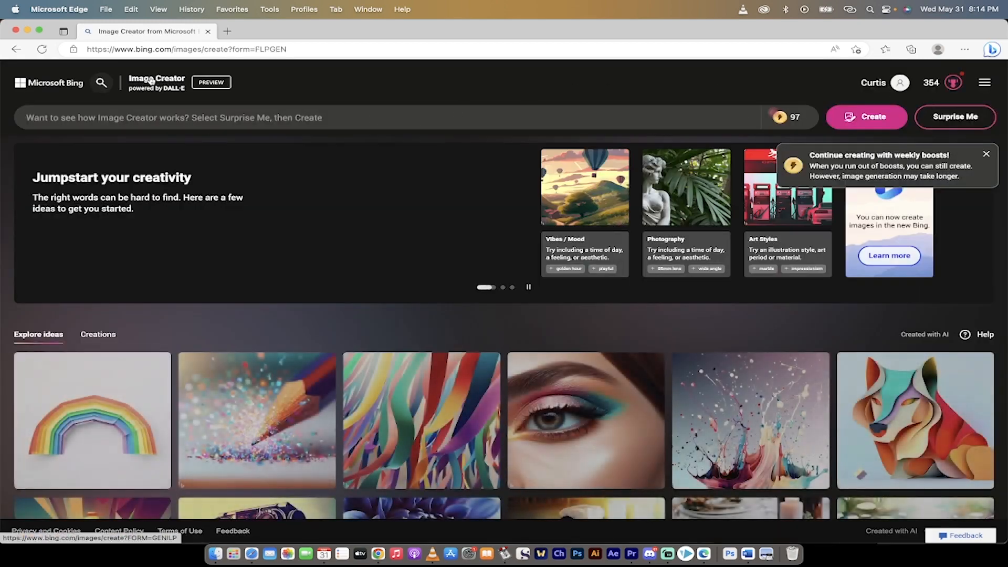
# - Generate images in Image Creator from the prompt "english bulldog, color logo"
pyautogui.click(144, 118)
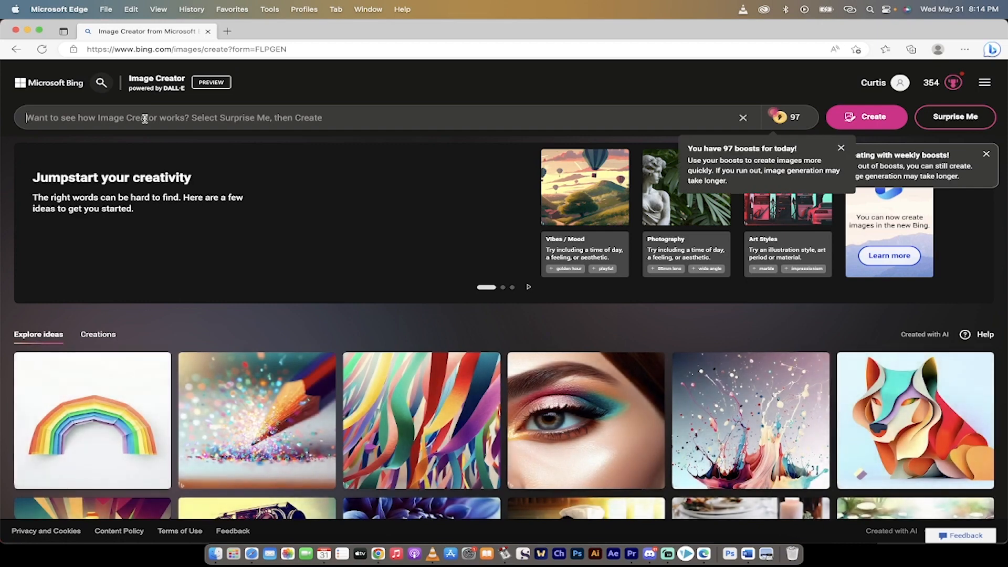
pyautogui.write('english bulldog')
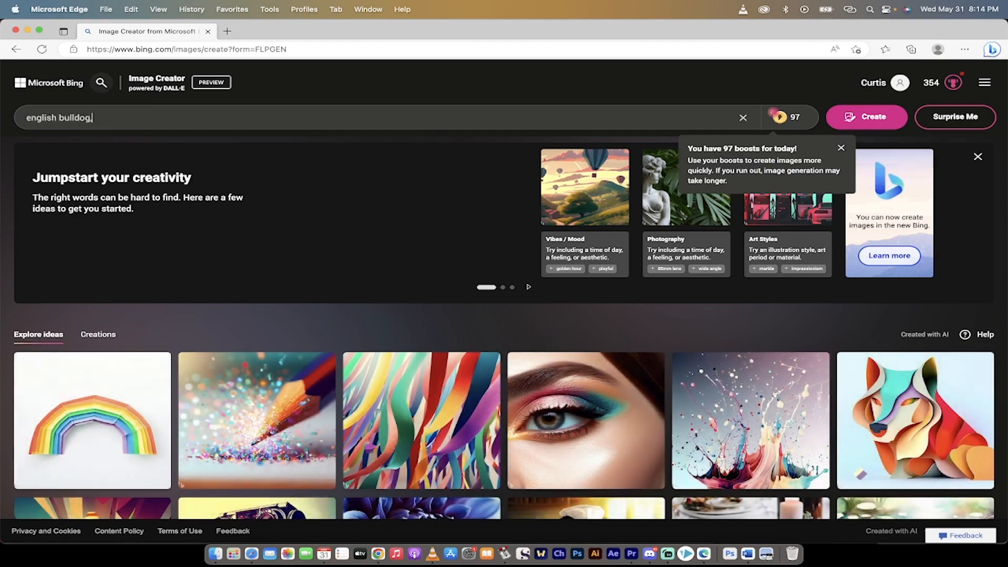
pyautogui.write(', color logo')
pyautogui.click(861, 123)
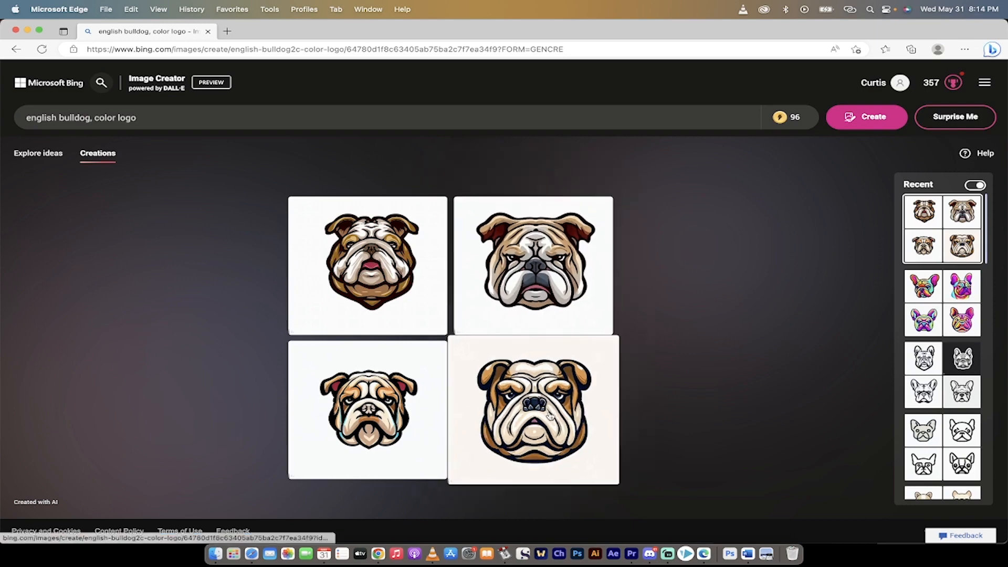
# - Open the bulldog logo with the pink tongue and pointed chin at full size and download it
pyautogui.click(396, 291)
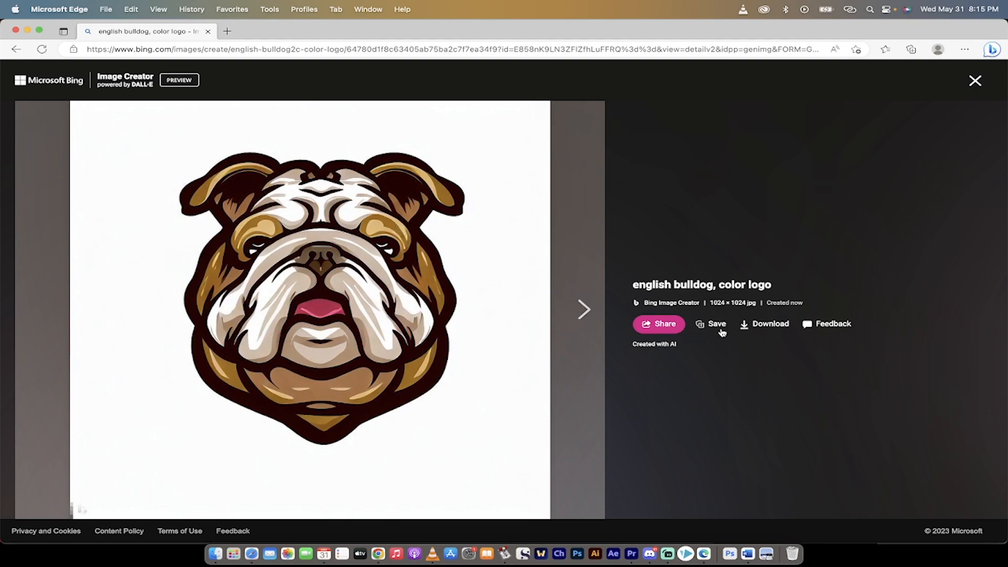
pyautogui.click(762, 326)
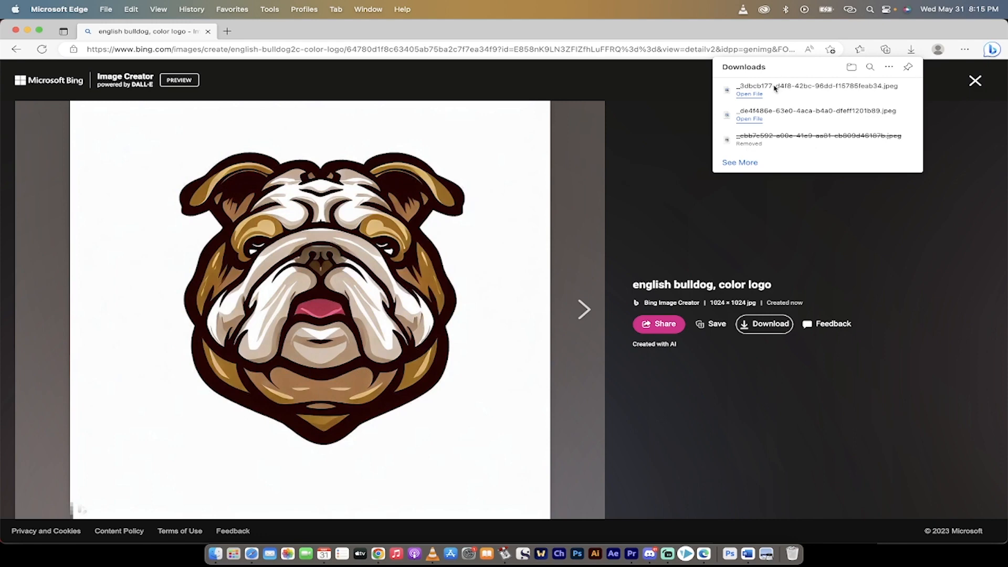
pyautogui.click(691, 219)
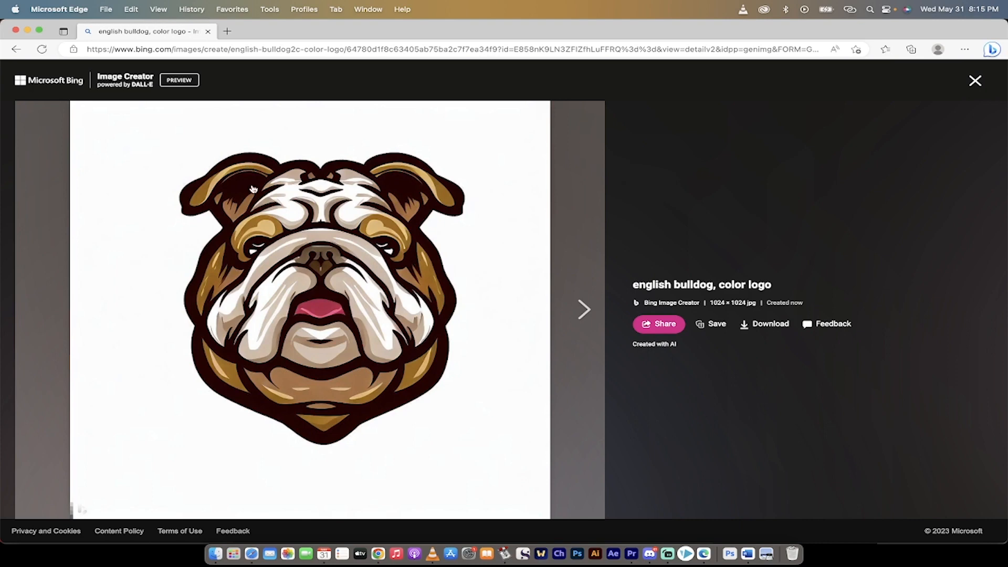
# - Look at the adjustment options for the bulldog logo in the browser's image editor and leave without saving
pyautogui.rightClick(398, 303)
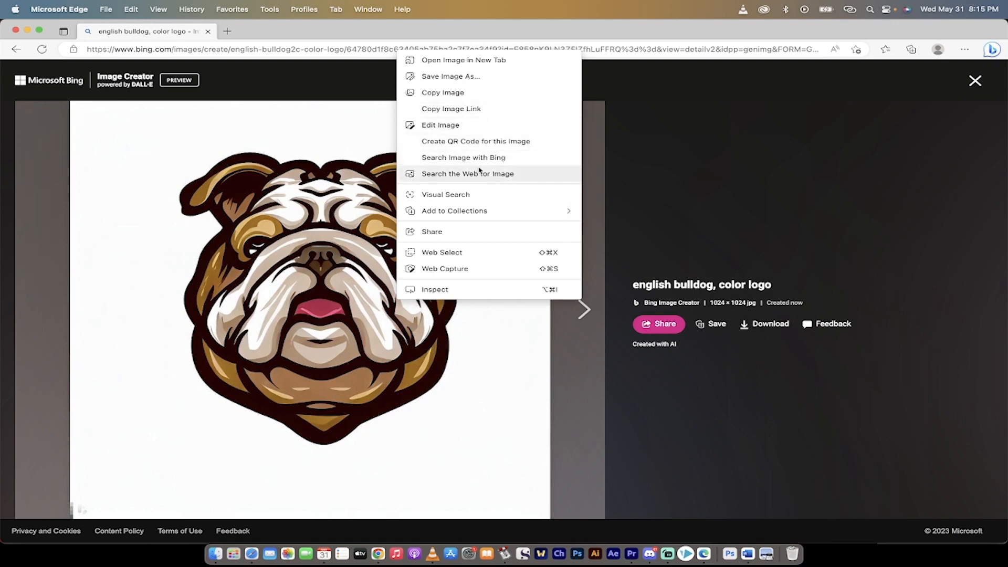
pyautogui.click(482, 127)
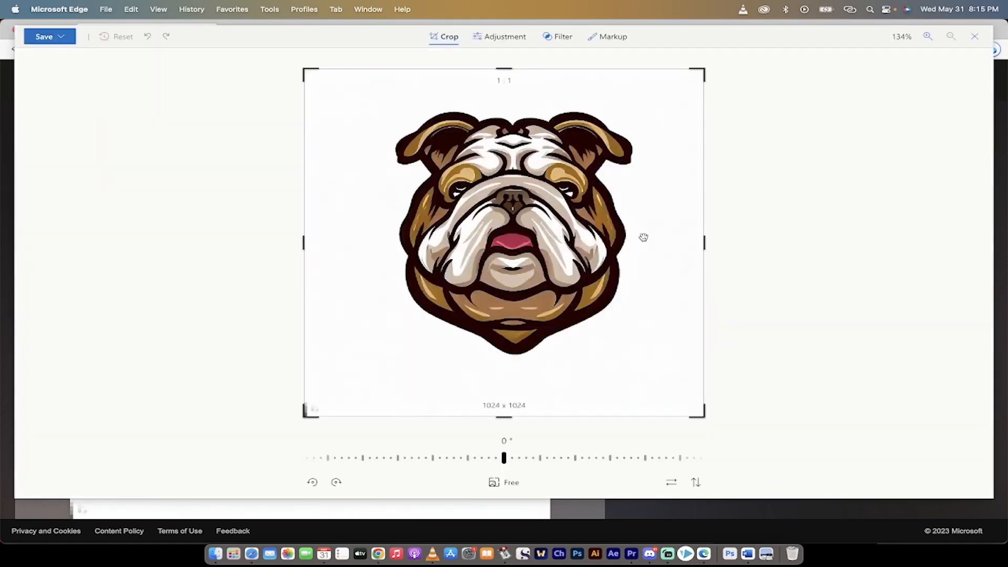
pyautogui.click(493, 41)
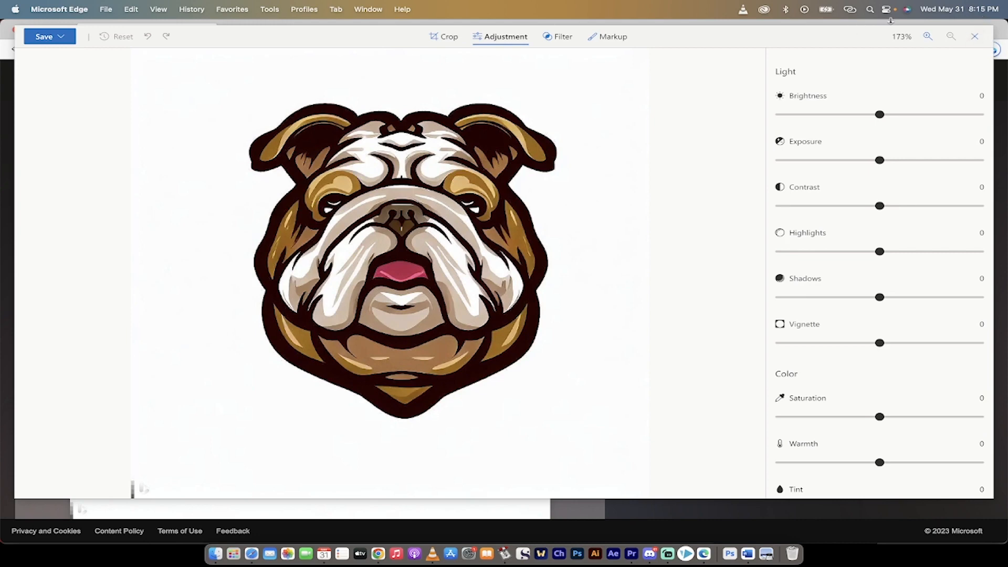
pyautogui.click(976, 37)
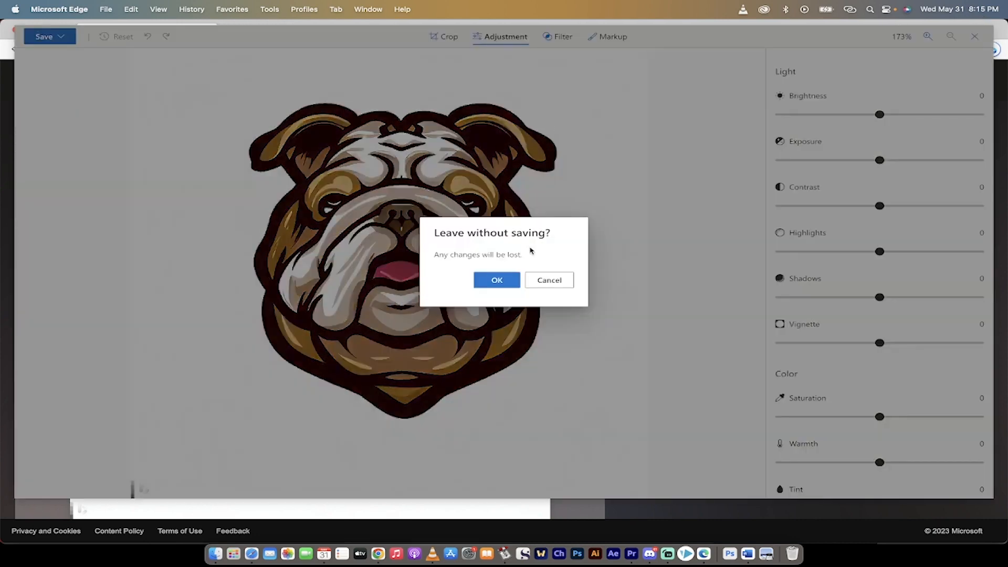
pyautogui.click(499, 282)
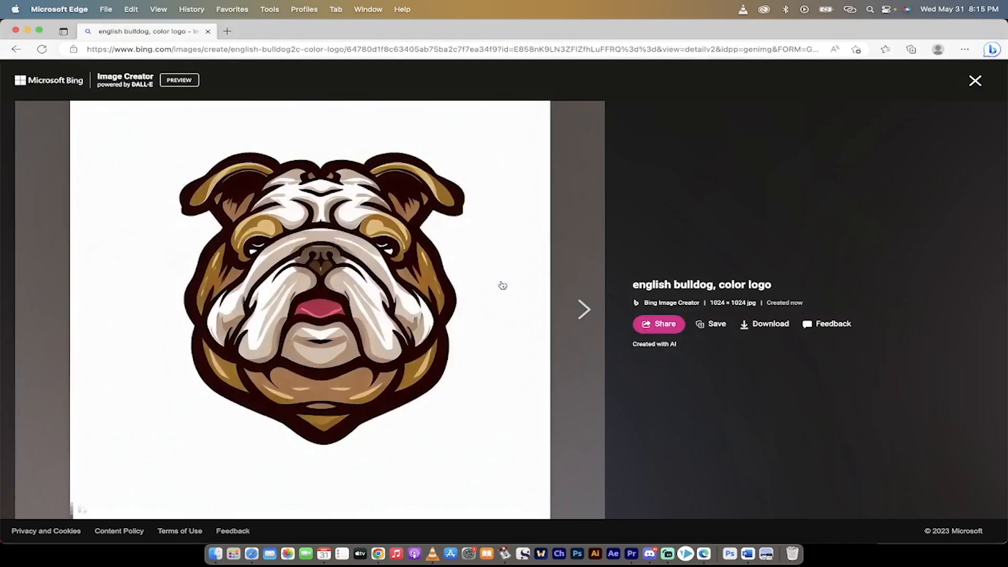
# - Download the bulldog logo again and show the newest JPEG in the Downloads folder
pyautogui.click(756, 323)
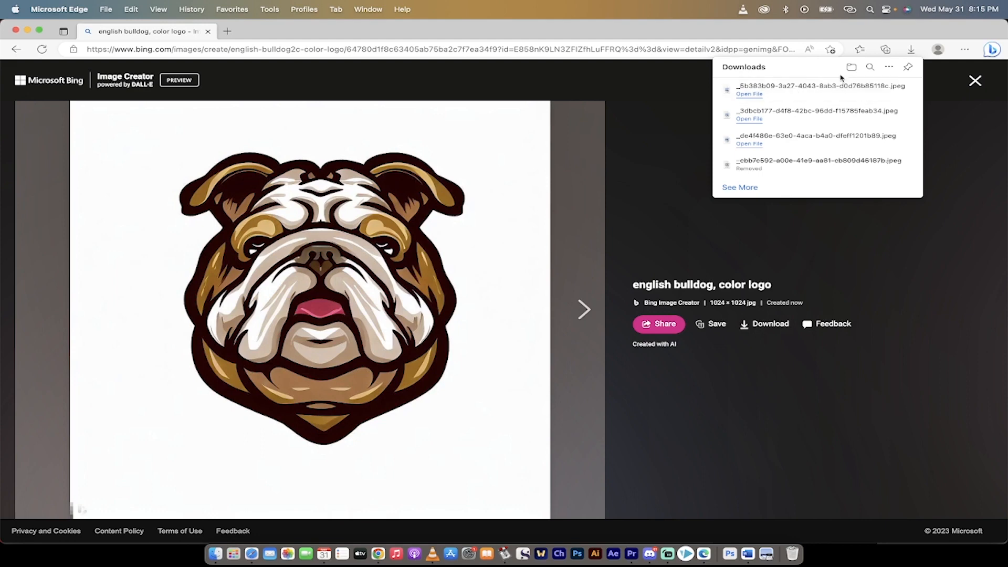
pyautogui.moveTo(871, 90)
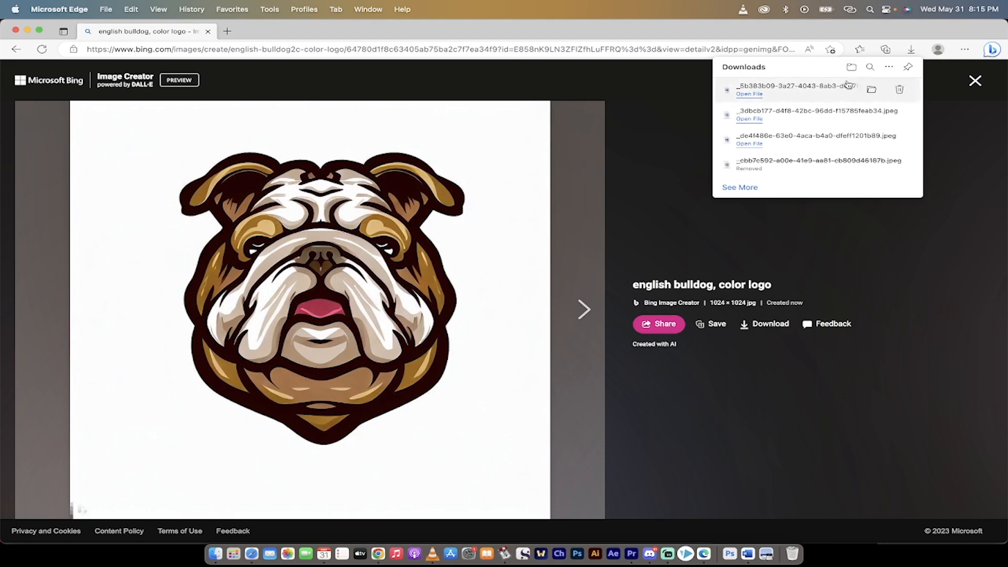
pyautogui.click(873, 91)
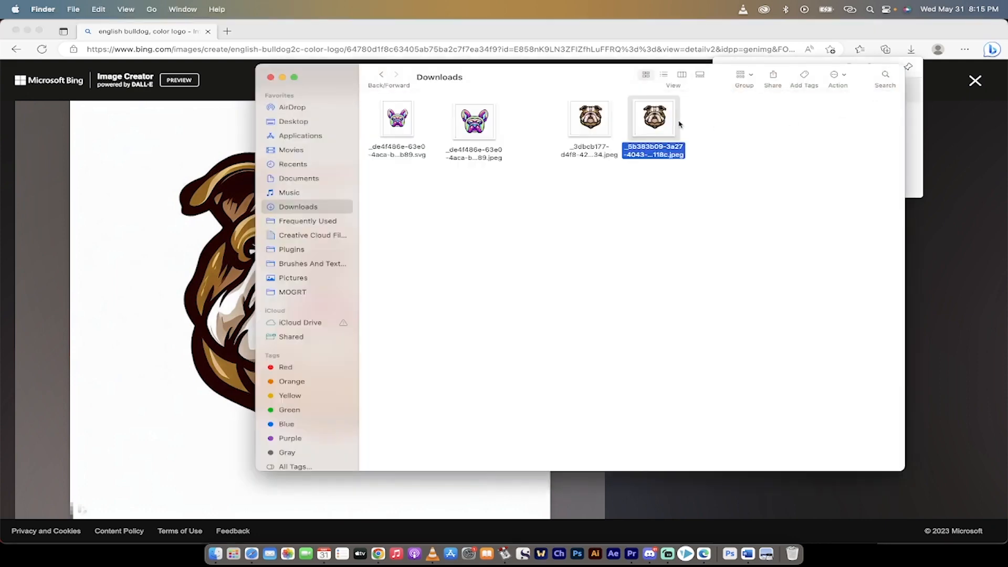
pyautogui.moveTo(655, 128); pyautogui.dragTo(659, 130)
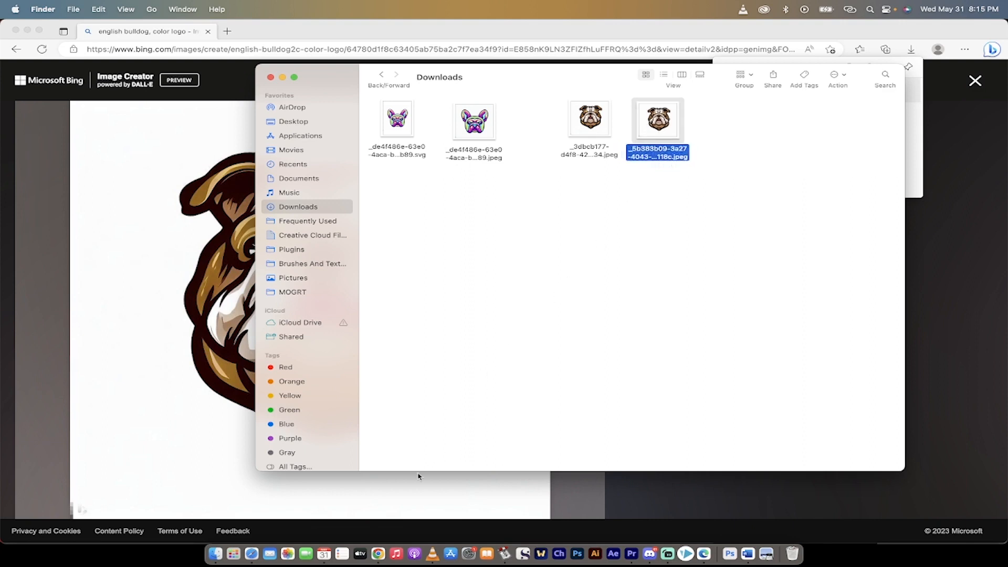
# - Switch to Vectorizer.AI in Chrome and load the newest bulldog JPEG from the Downloads folder for vectorizing
pyautogui.click(378, 555)
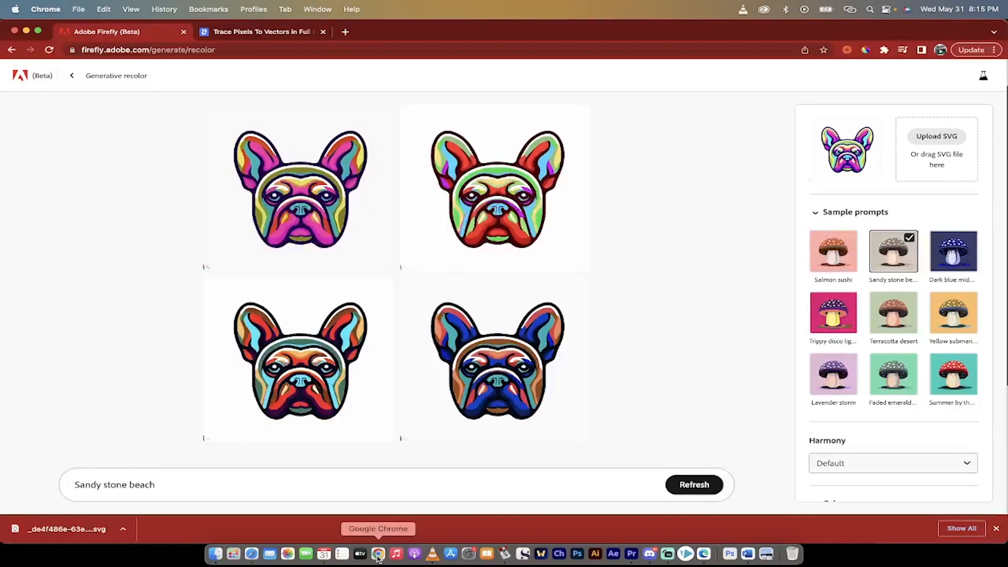
pyautogui.click(265, 33)
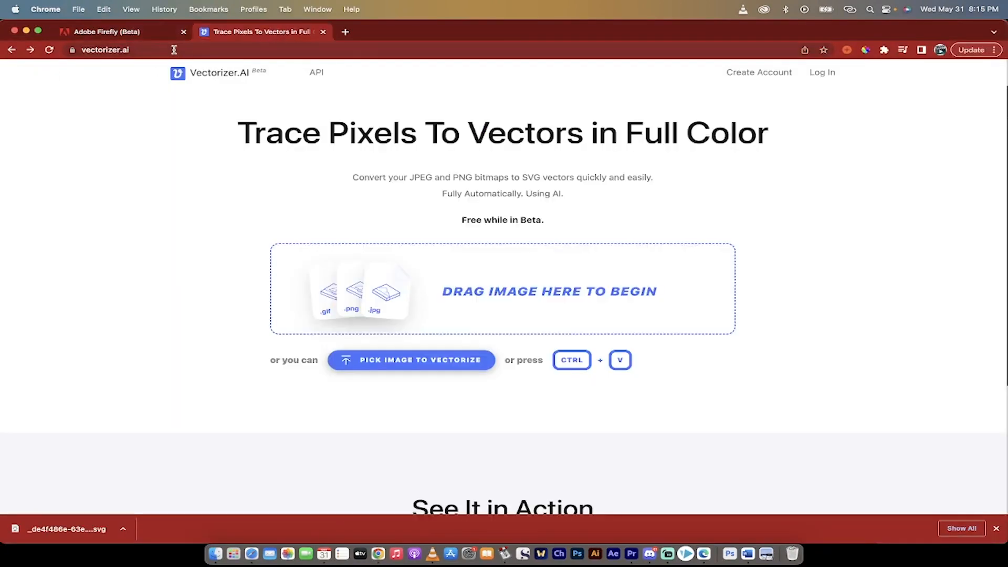
pyautogui.click(139, 50)
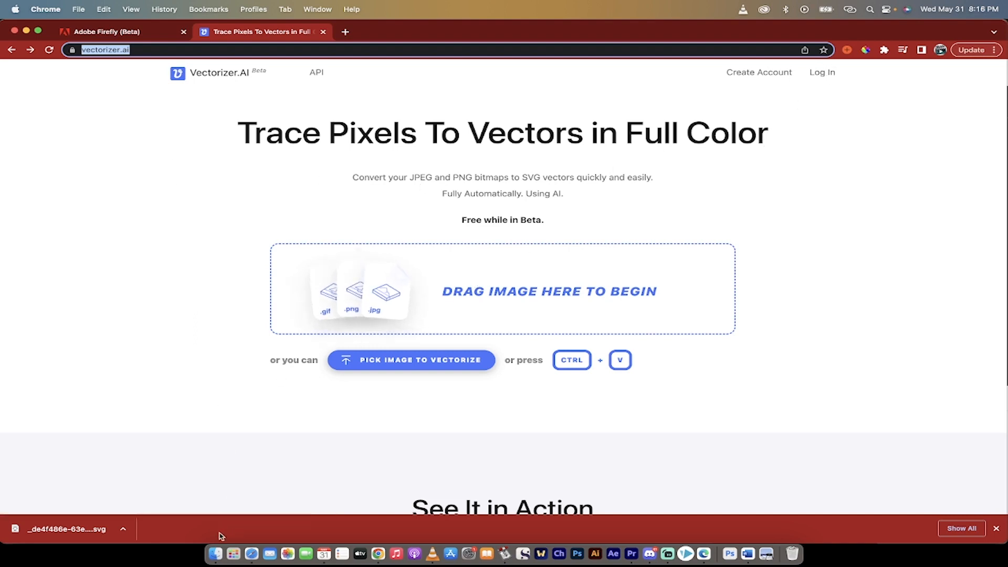
pyautogui.click(216, 561)
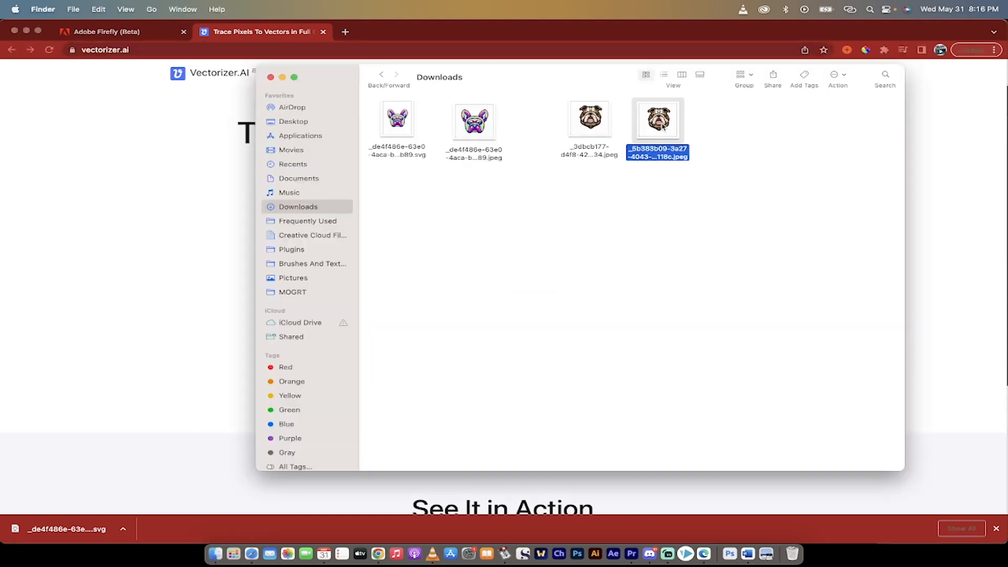
pyautogui.moveTo(663, 127); pyautogui.dragTo(452, 329)
pyautogui.press('super+Tab')
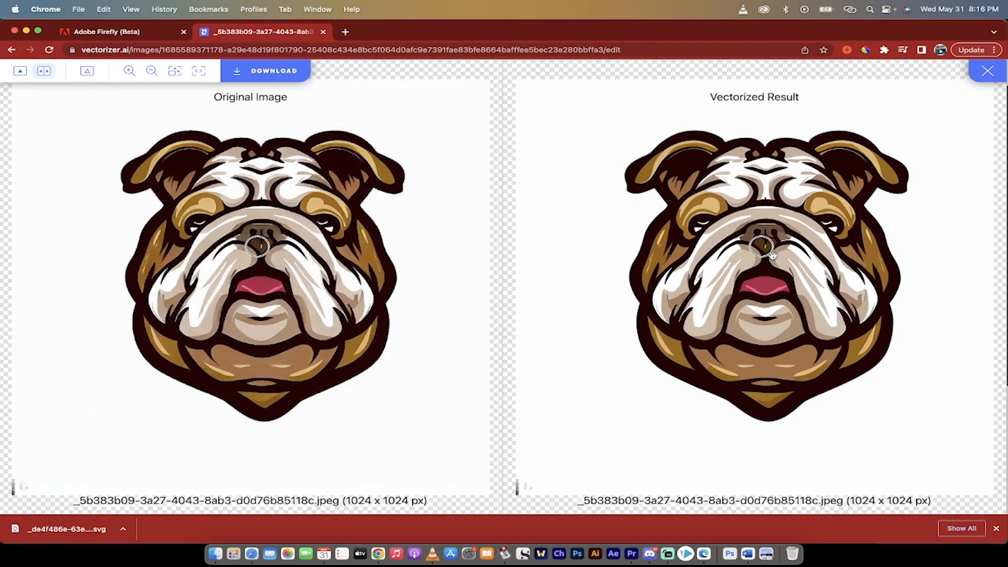
# - Download the vectorized bulldog in SVG format and show the file in the Downloads folder
pyautogui.click(237, 75)
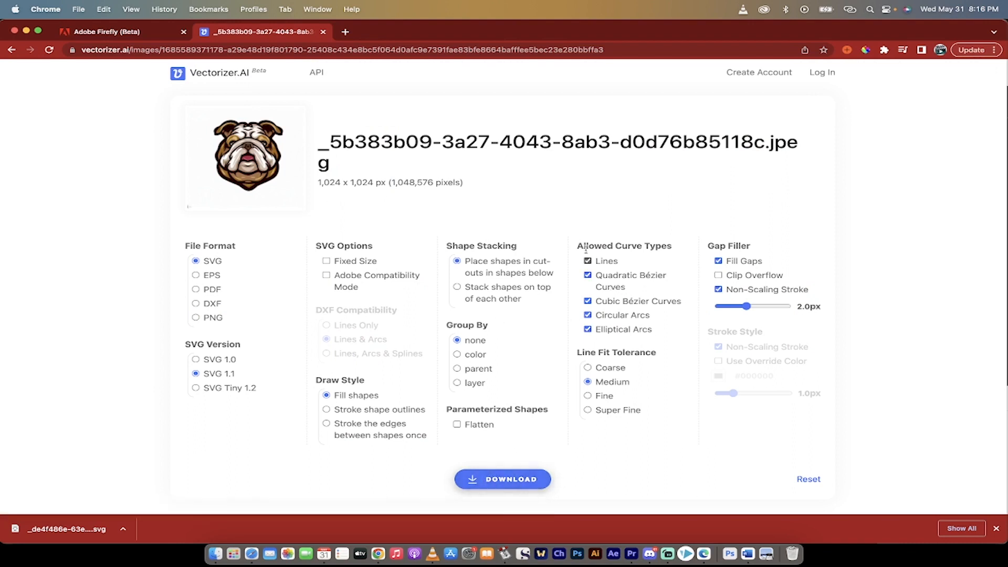
pyautogui.click(502, 479)
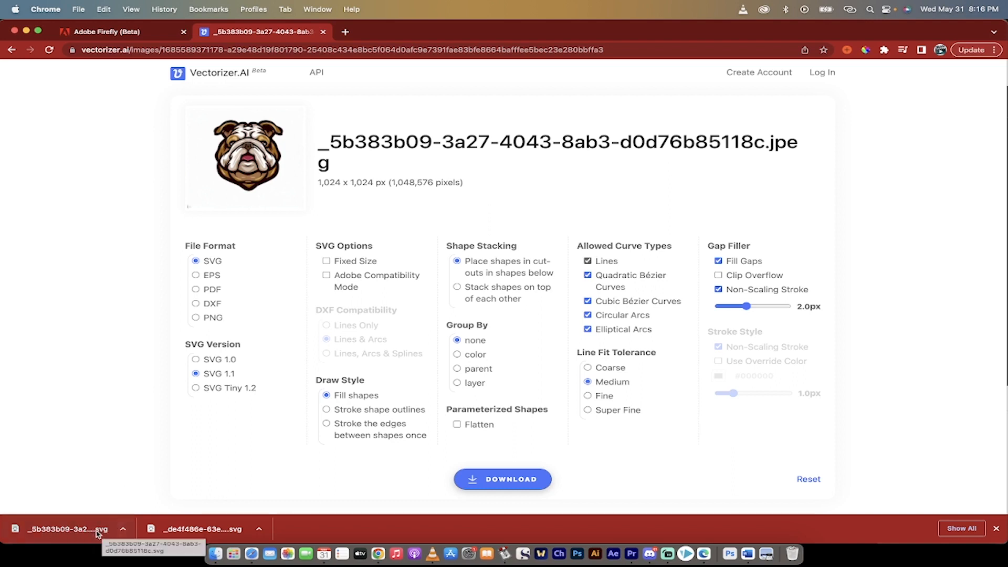
pyautogui.click(122, 529)
pyautogui.click(155, 517)
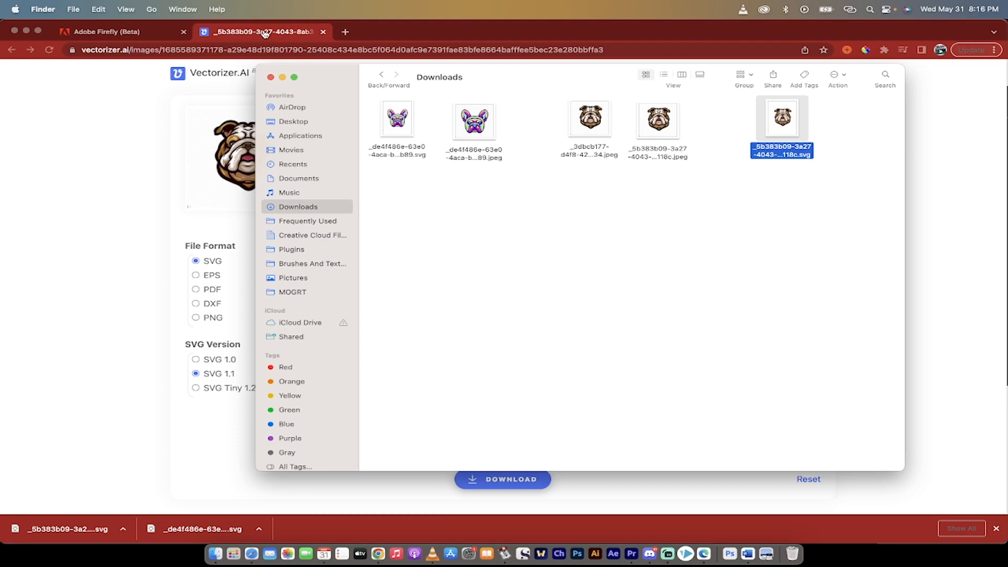
# - Go to the Adobe Firefly home page and start a fresh Generative recolor session
pyautogui.click(103, 34)
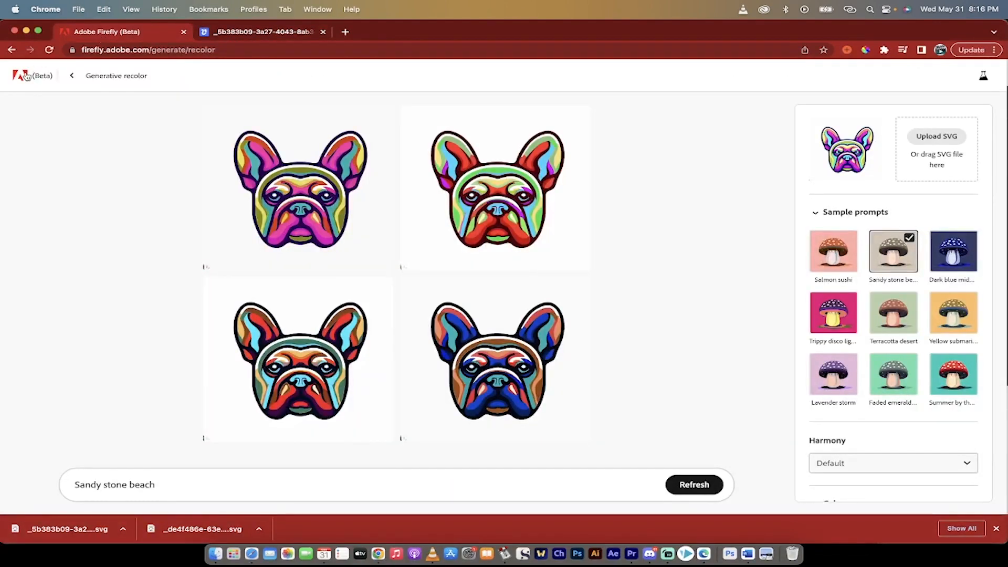
pyautogui.click(71, 75)
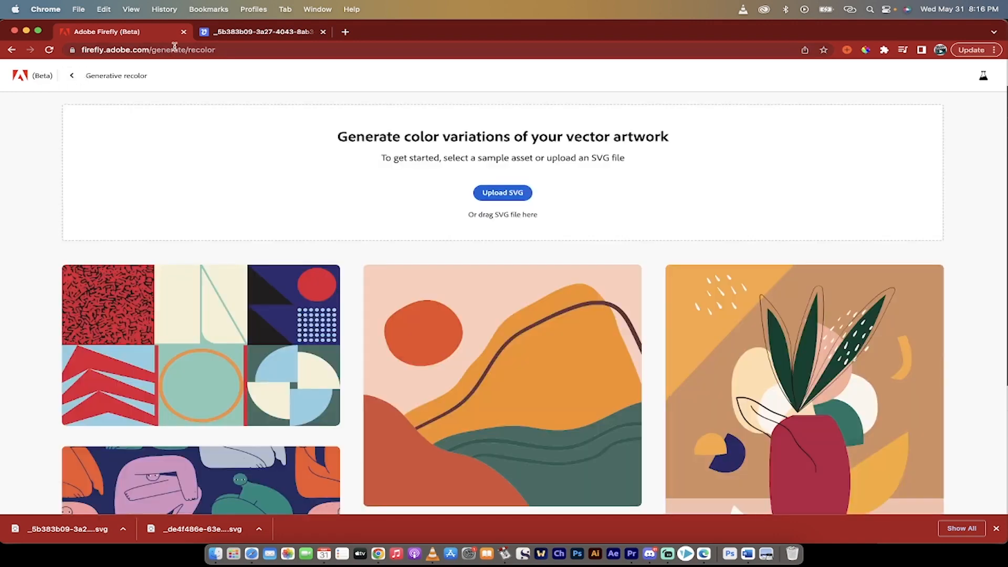
pyautogui.click(72, 76)
pyautogui.write('Painting of mountain')
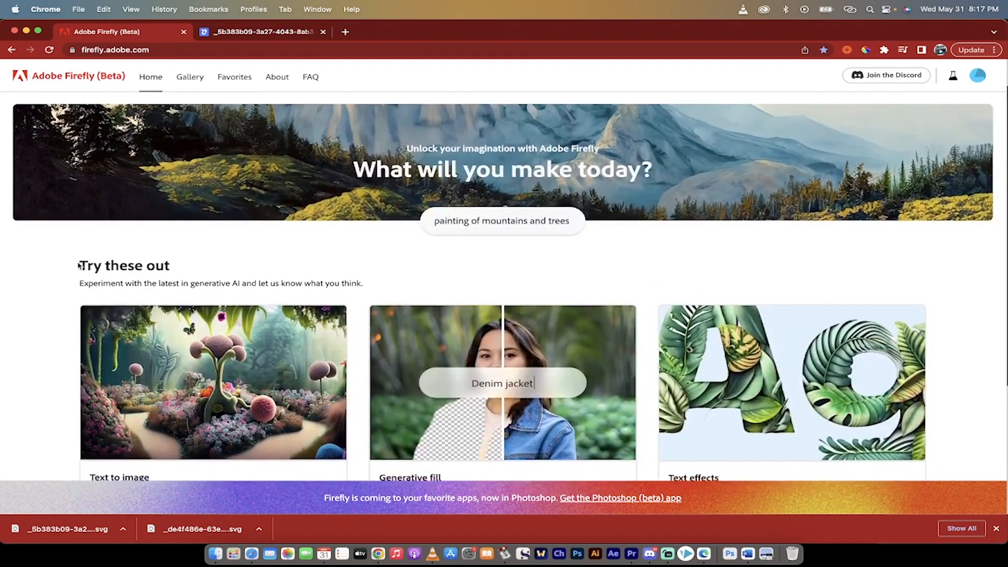
pyautogui.scroll(-5, 34, 310)
pyautogui.scroll(-8, 457, 292)
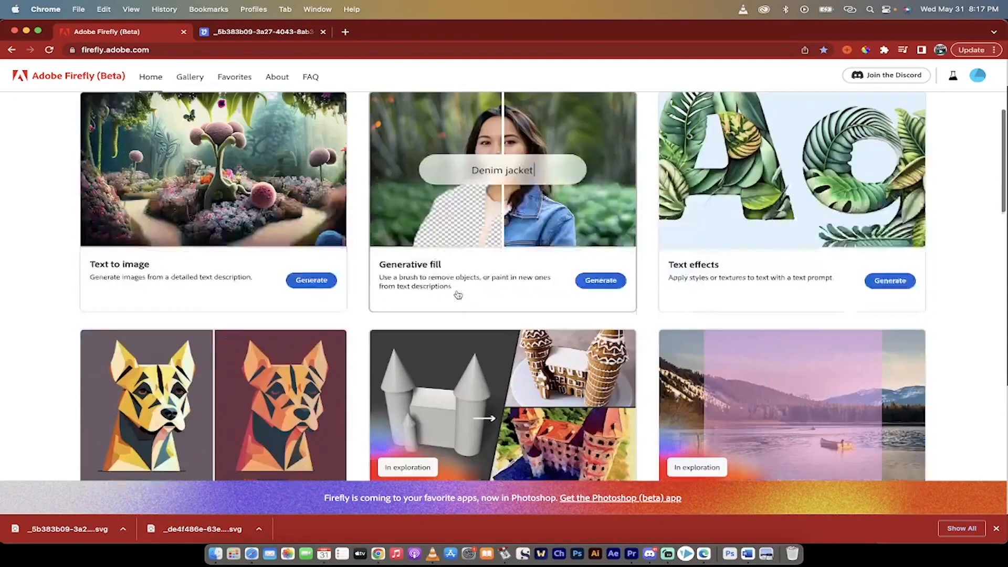
pyautogui.scroll(5, 213, 312)
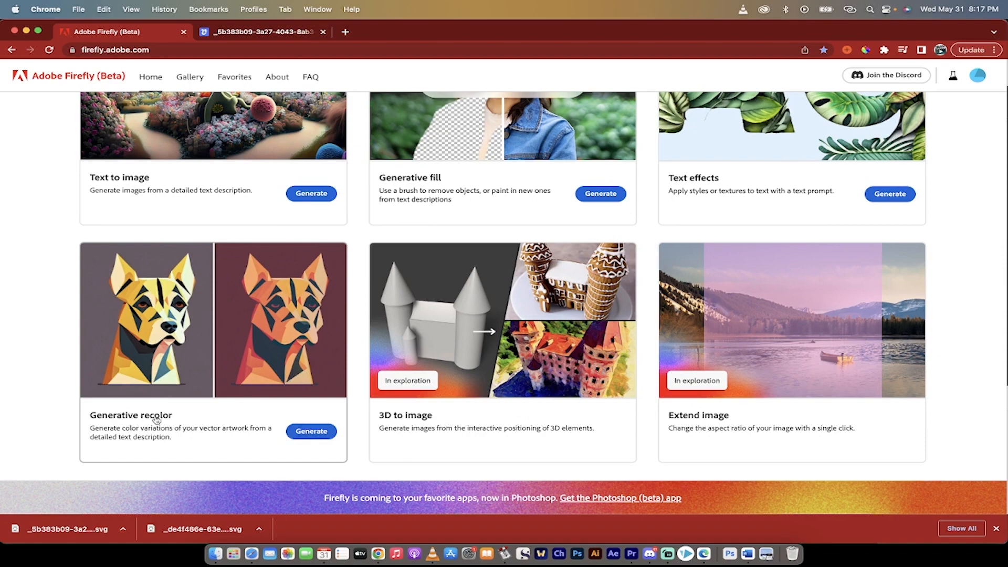
pyautogui.click(310, 437)
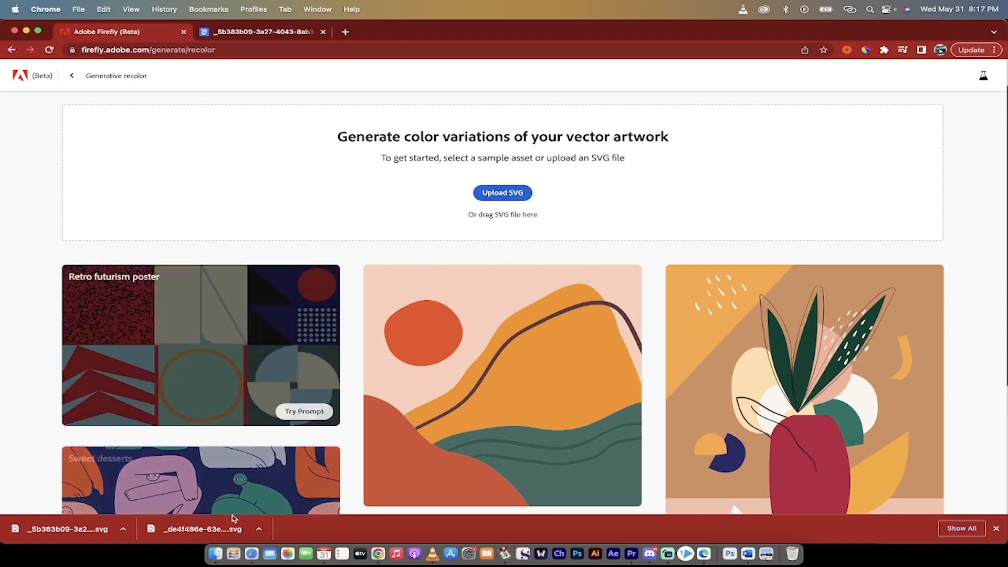
# - Upload the vectorized bulldog SVG from the Downloads folder to Generative recolor
pyautogui.click(215, 554)
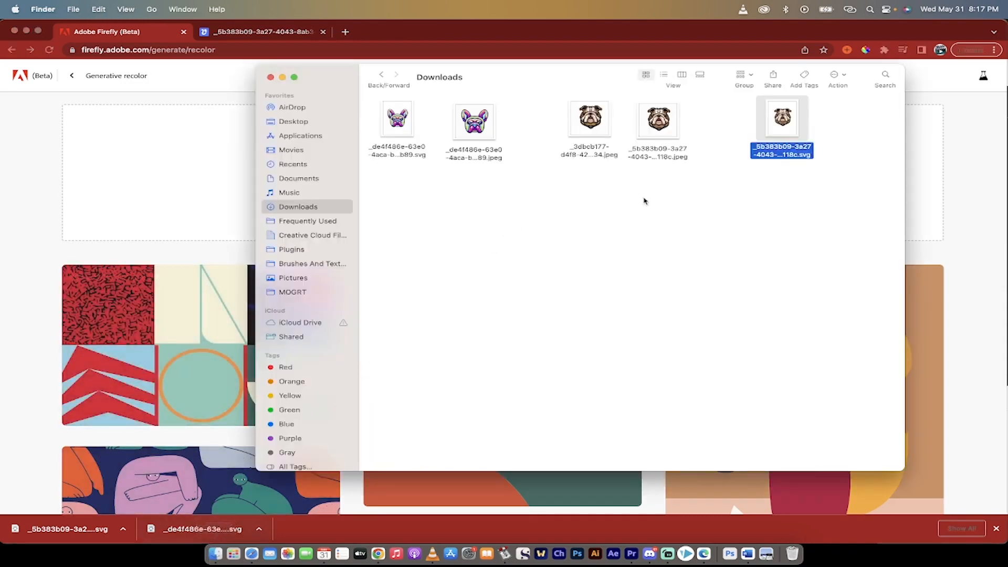
pyautogui.moveTo(787, 155); pyautogui.dragTo(552, 196)
pyautogui.moveTo(535, 195); pyautogui.dragTo(523, 197)
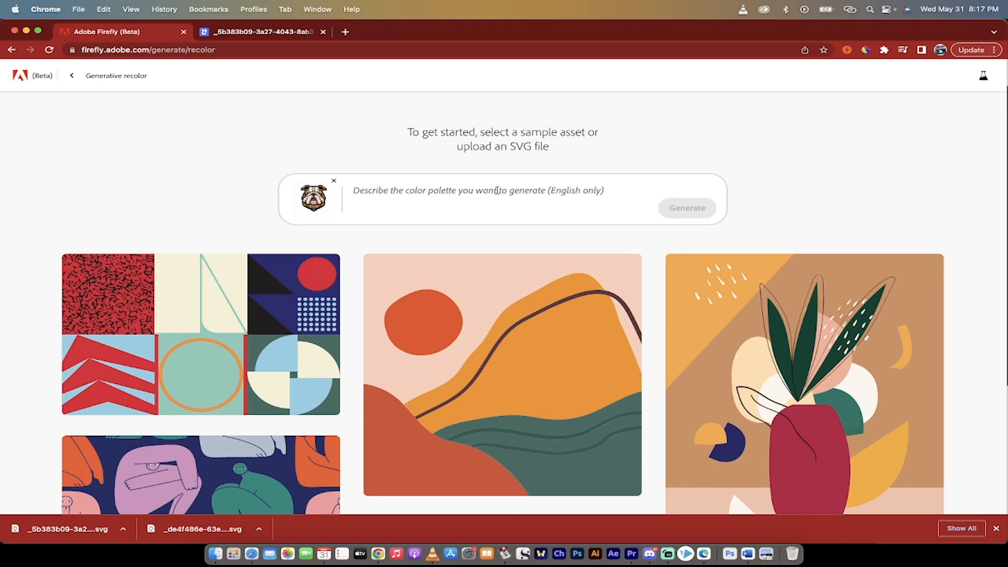
# - Generate recolored versions of the bulldog with the color prompt "Green and blue"
pyautogui.write('Green and blue')
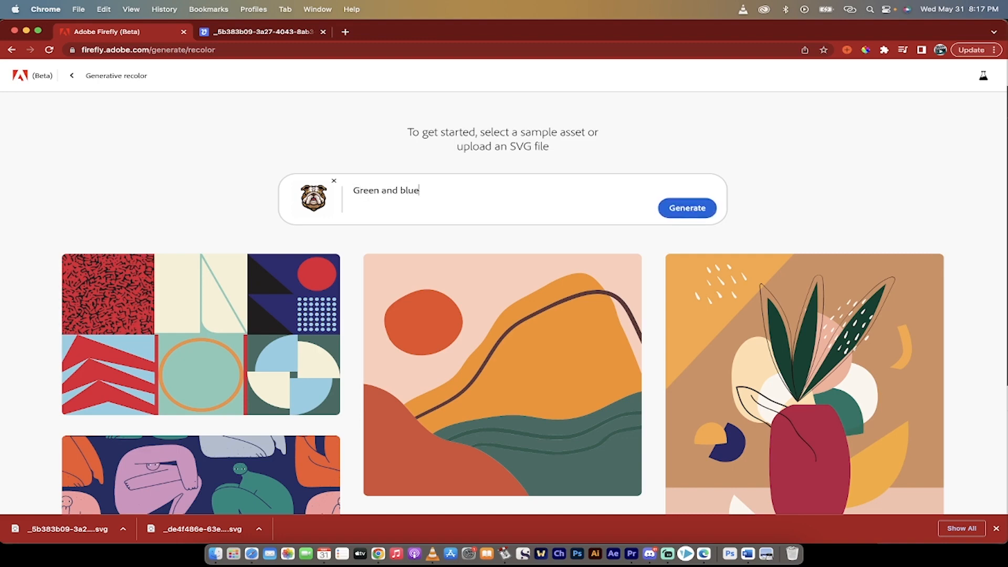
pyautogui.click(690, 206)
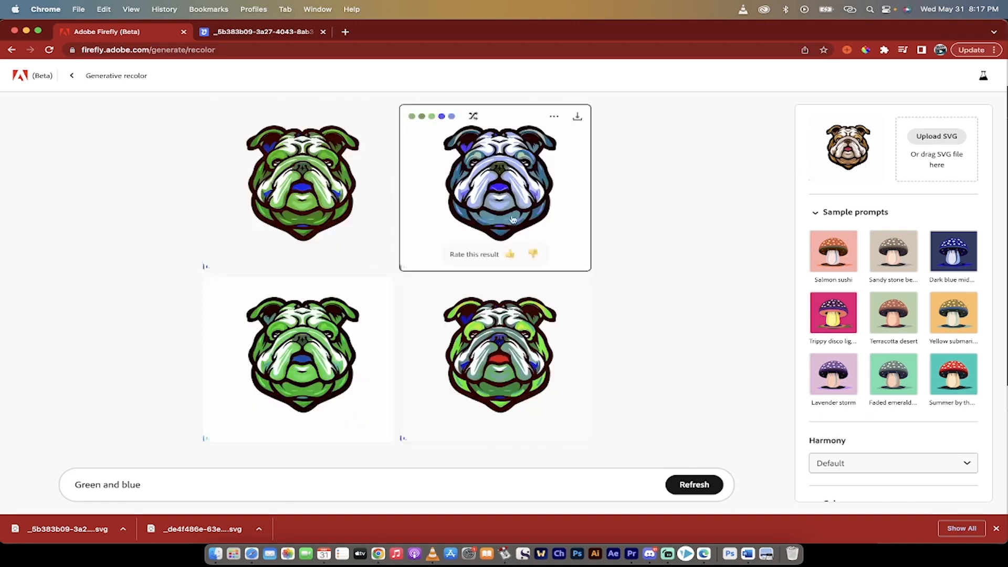
pyautogui.moveTo(360, 223)
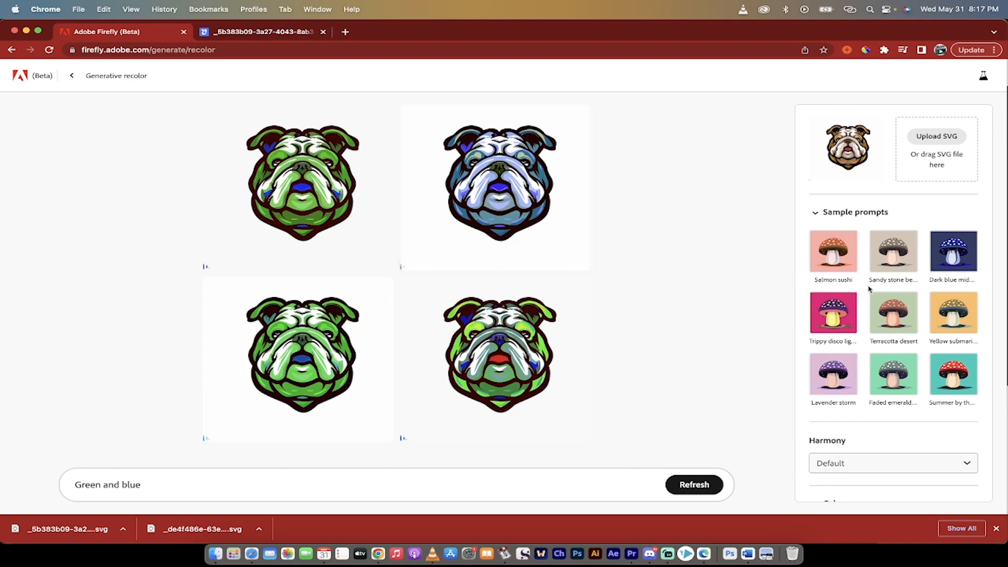
# - Try the sample prompts Salmon sushi and Trippy disco lights on the bulldog
pyautogui.scroll(-4, 870, 289)
pyautogui.scroll(3, 841, 257)
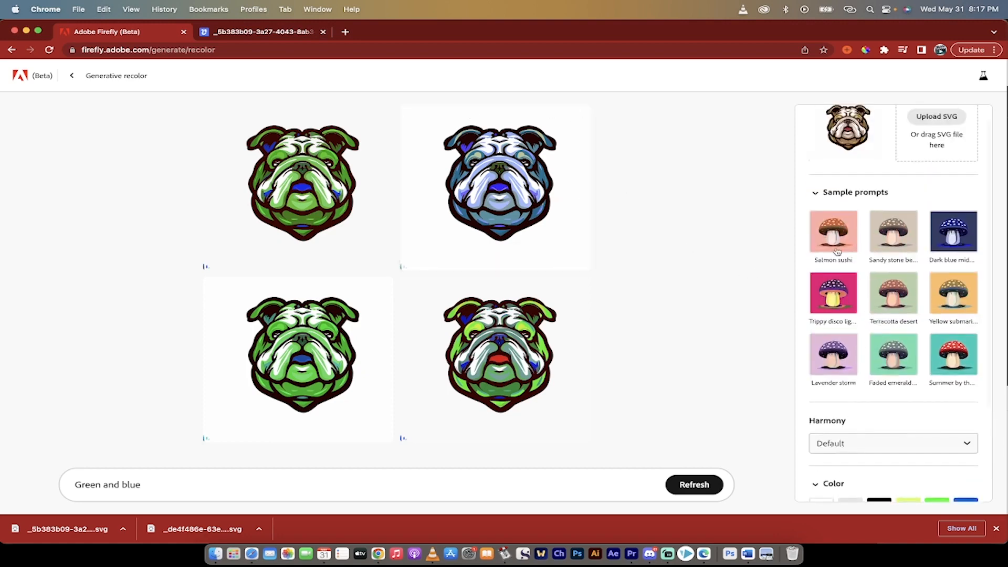
pyautogui.click(838, 251)
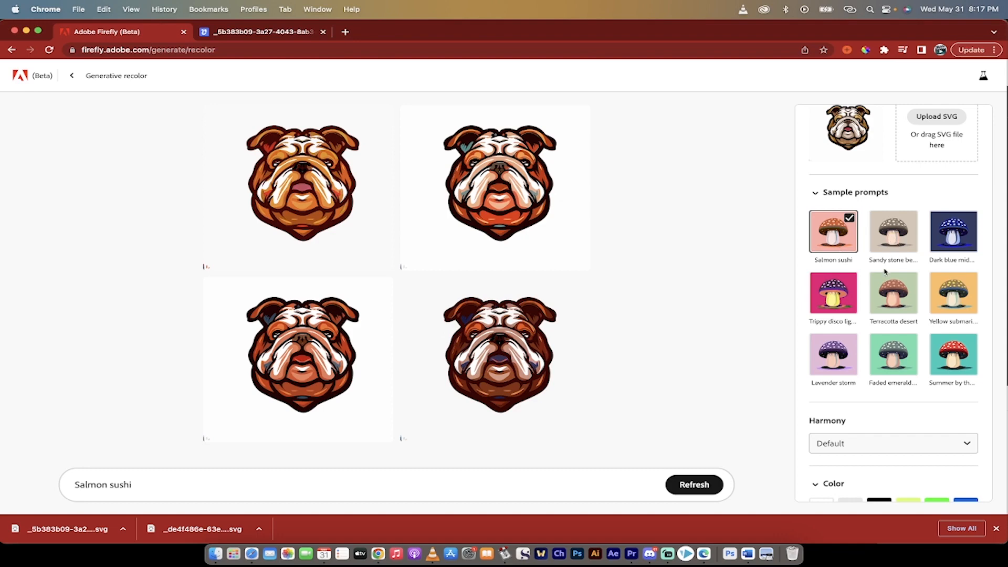
pyautogui.click(834, 304)
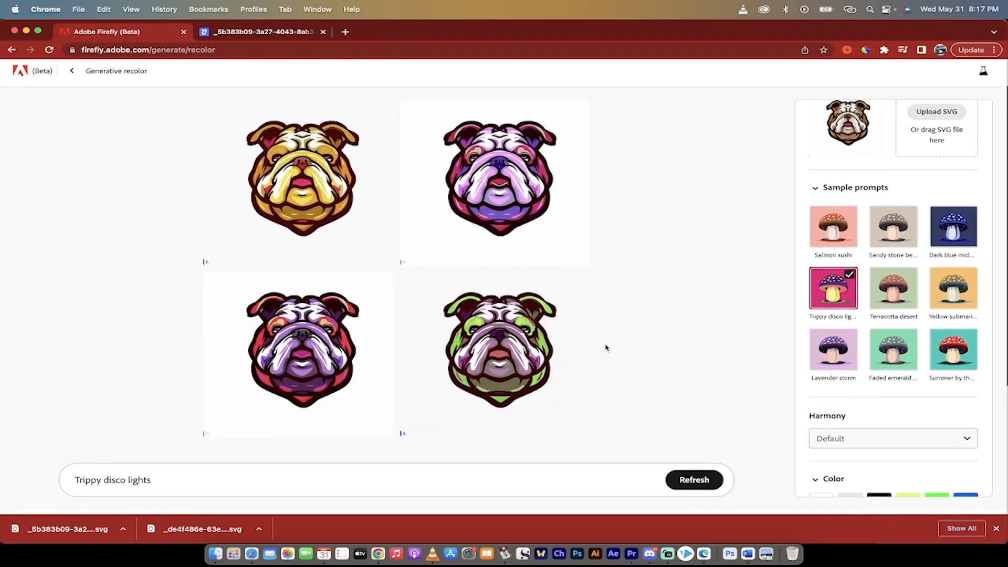
# - Add black to the colors used for recoloring the bulldog and look through the Harmony choices, keeping Default
pyautogui.scroll(-5, 826, 309)
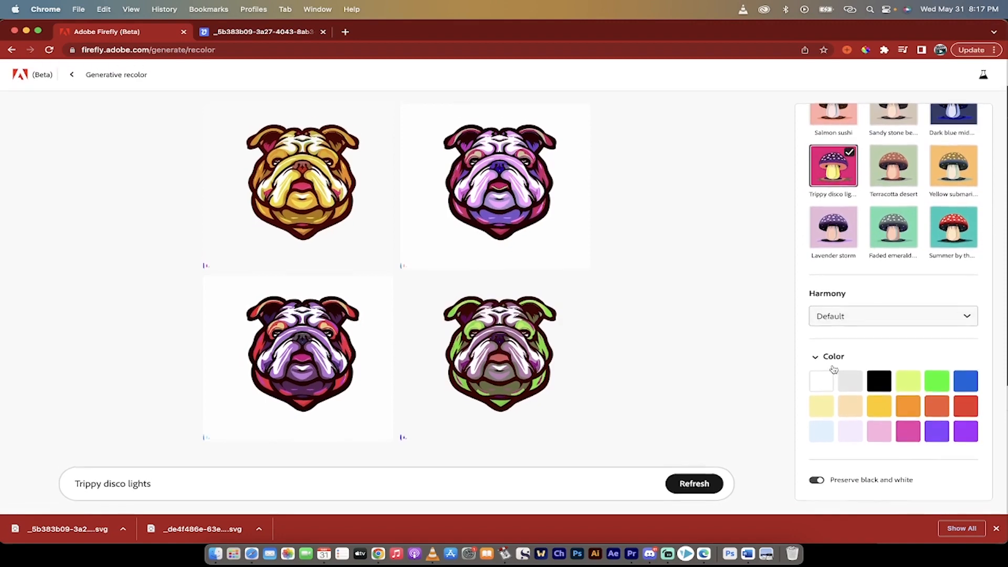
pyautogui.click(883, 387)
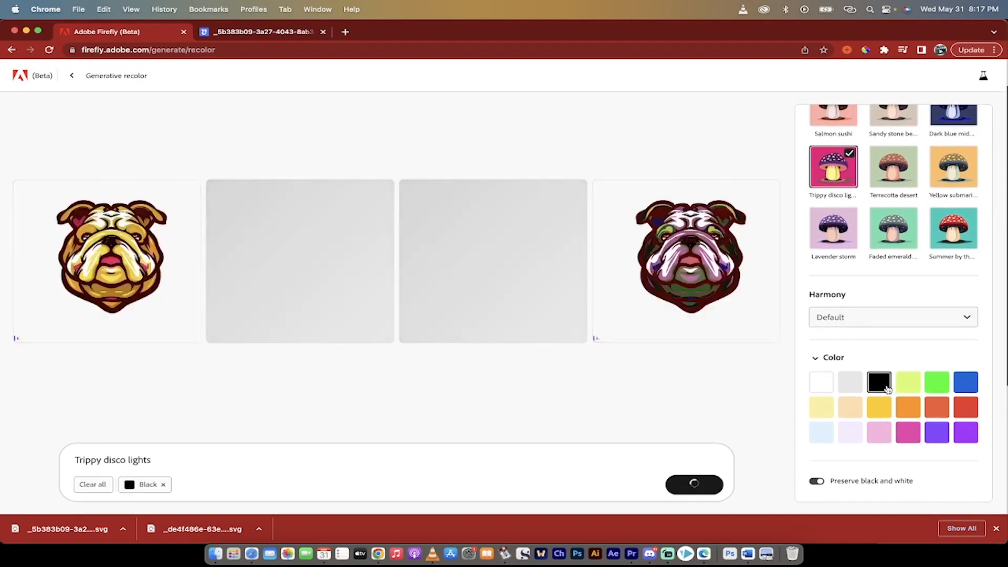
pyautogui.click(876, 325)
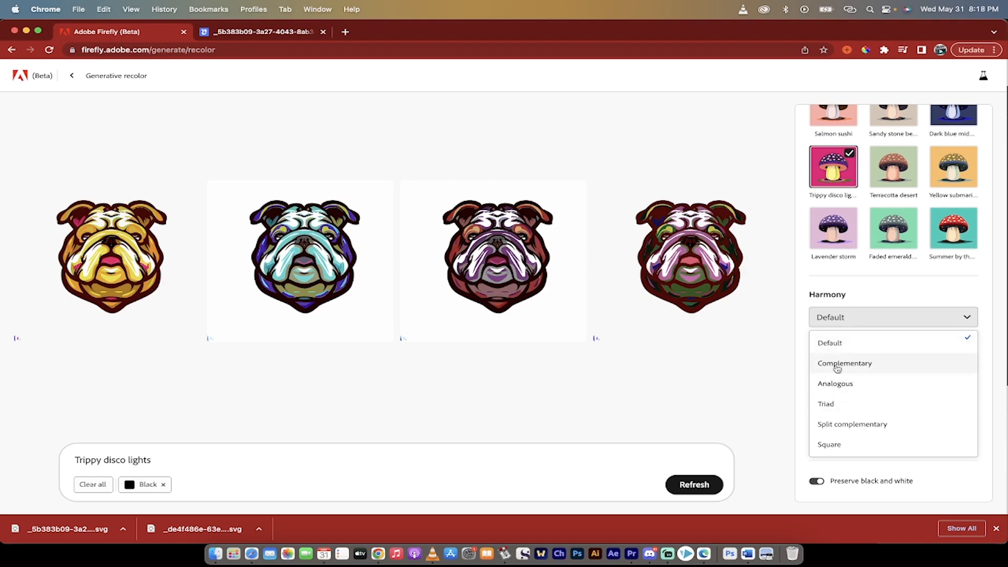
pyautogui.click(824, 285)
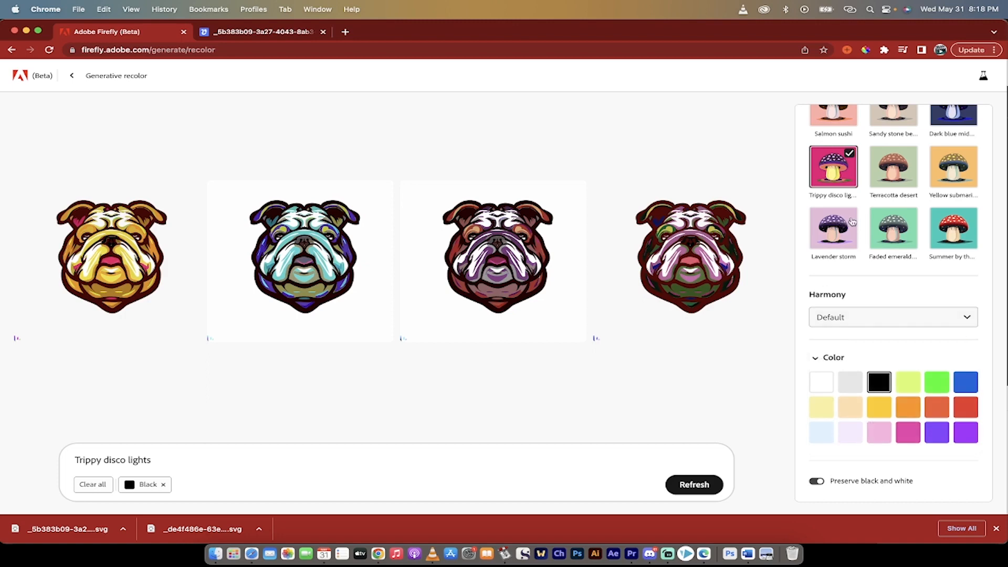
# - Recolor the bulldog with the Faded emerald city sample prompt and enlarge the fourth variation
pyautogui.click(892, 229)
pyautogui.tripleClick(165, 457)
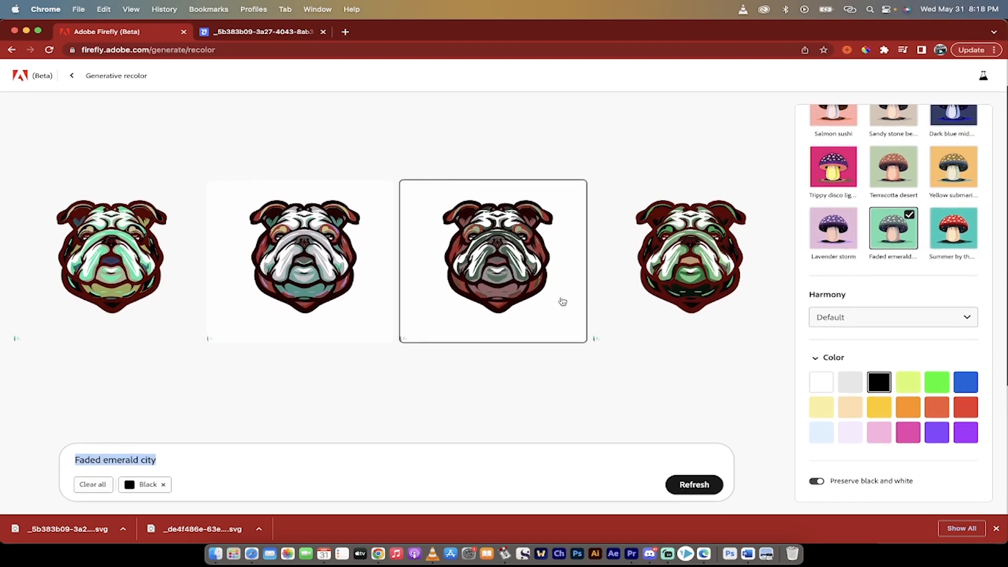
pyautogui.moveTo(491, 268)
pyautogui.click(693, 260)
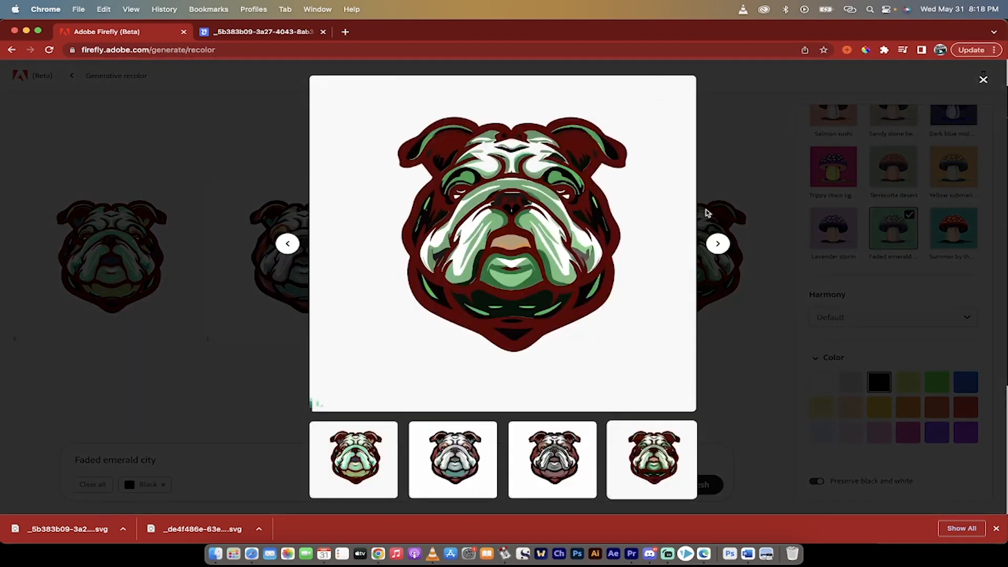
# - Download the enlarged green and dark red bulldog variation as an SVG and open the downloaded file in the browser
pyautogui.moveTo(552, 211)
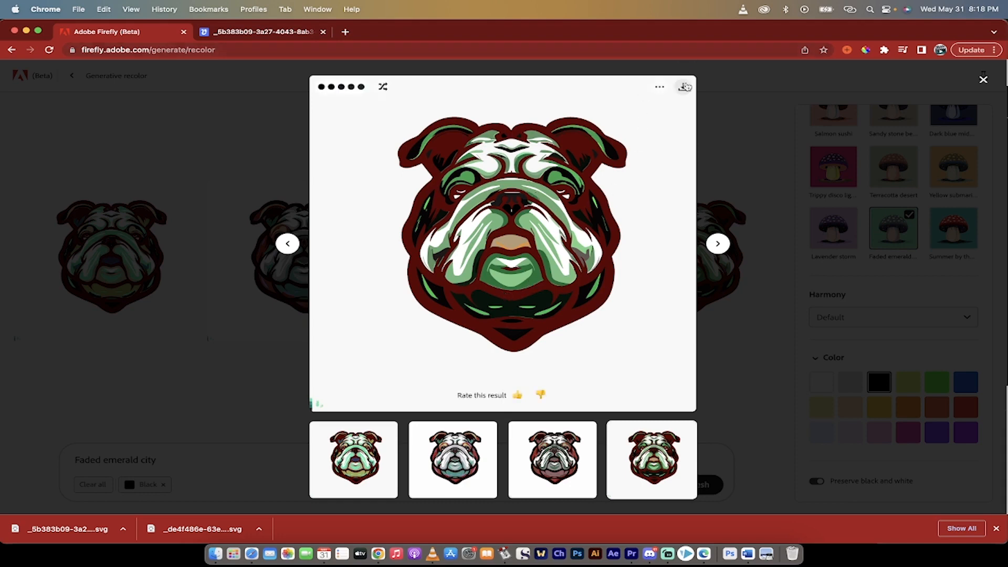
pyautogui.click(684, 87)
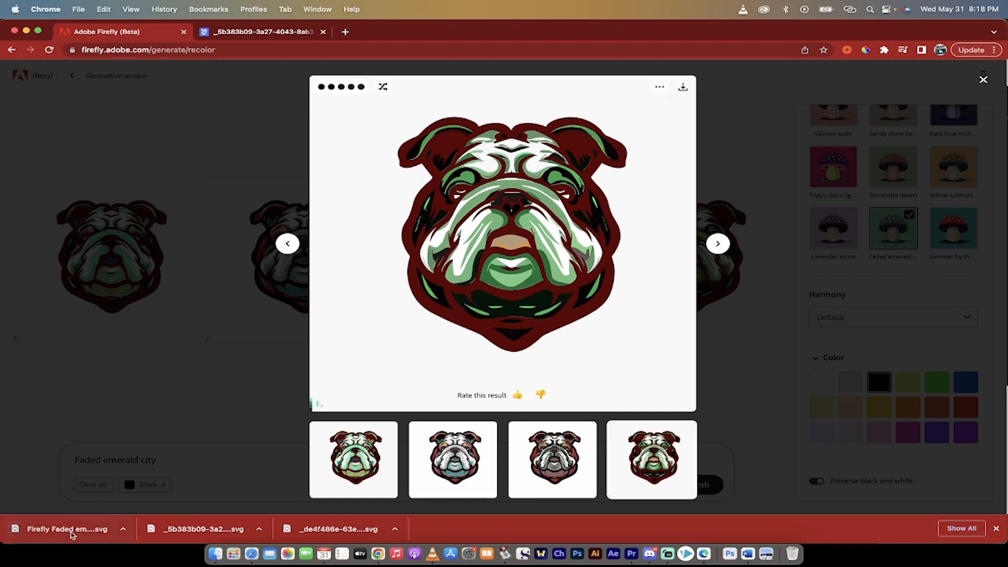
pyautogui.click(72, 532)
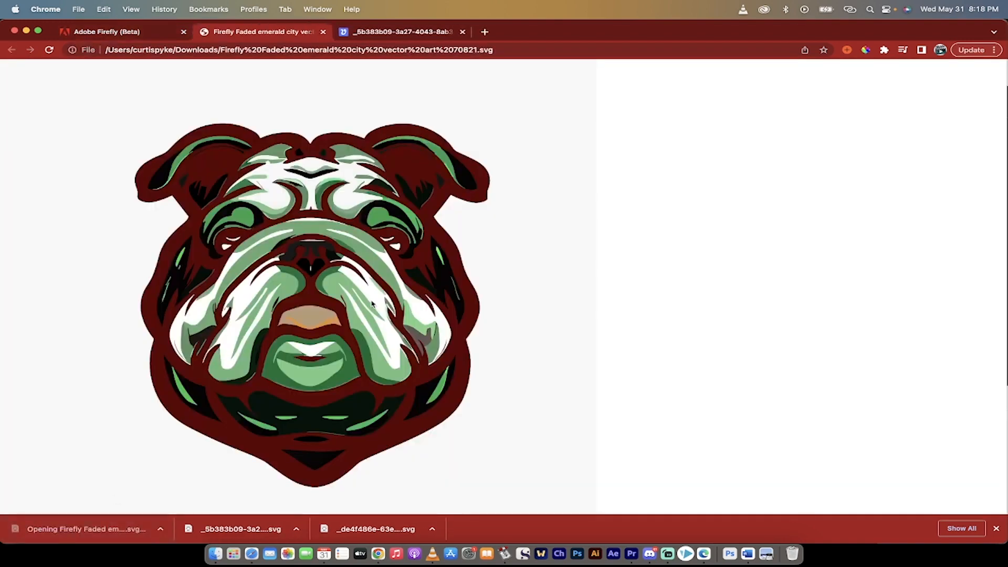